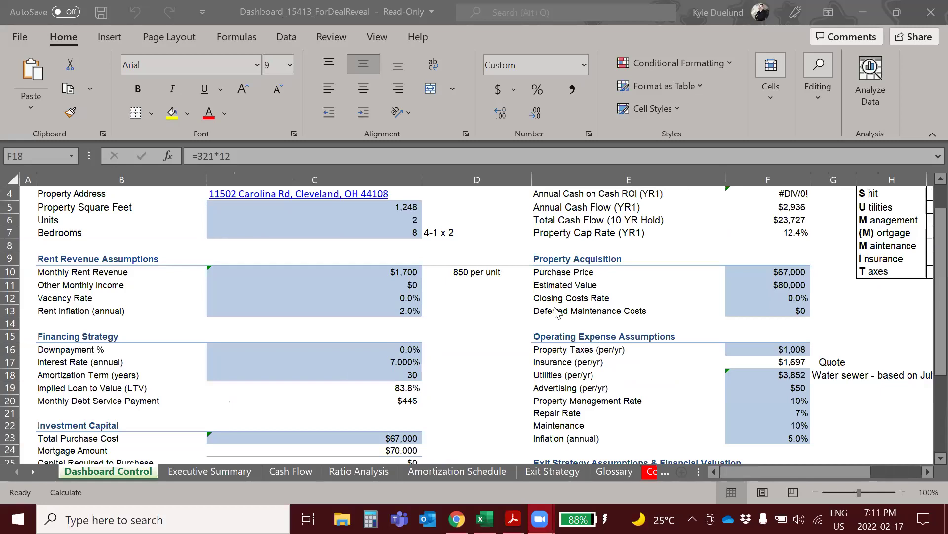
Step: Examine the operating expense assumptions on the dashboard, including insurance, utilities, management, repair and maintenance, and check the year-one property cap rate
scroll(555, 311, up, 1)
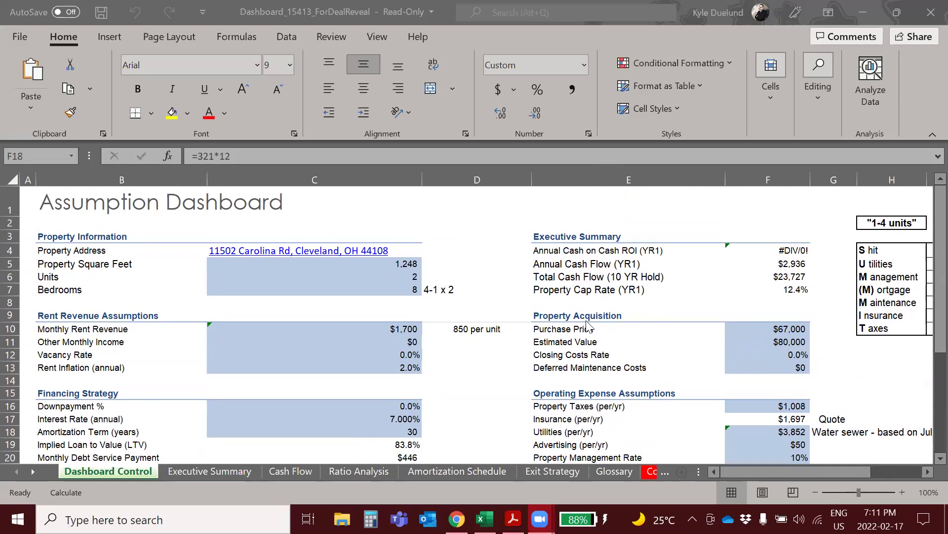
scroll(588, 325, down, 2)
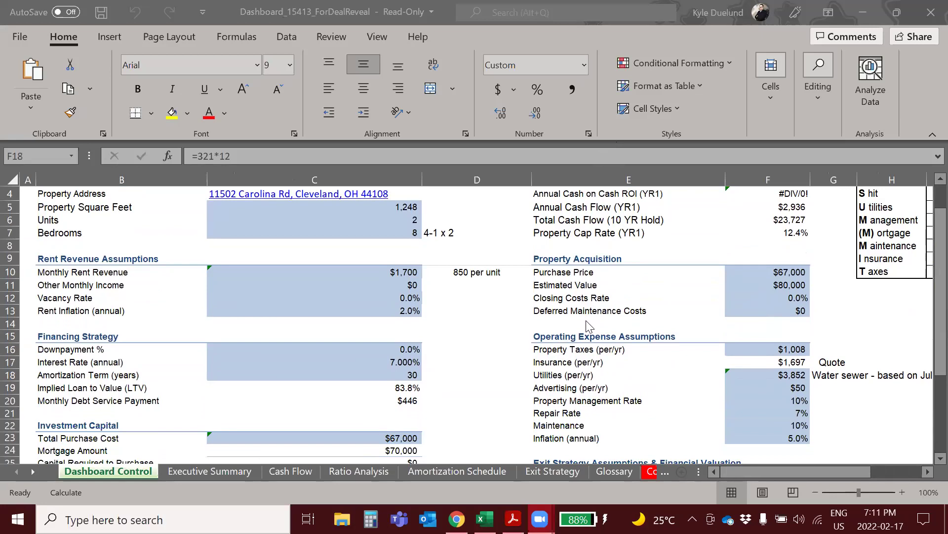
click(793, 374)
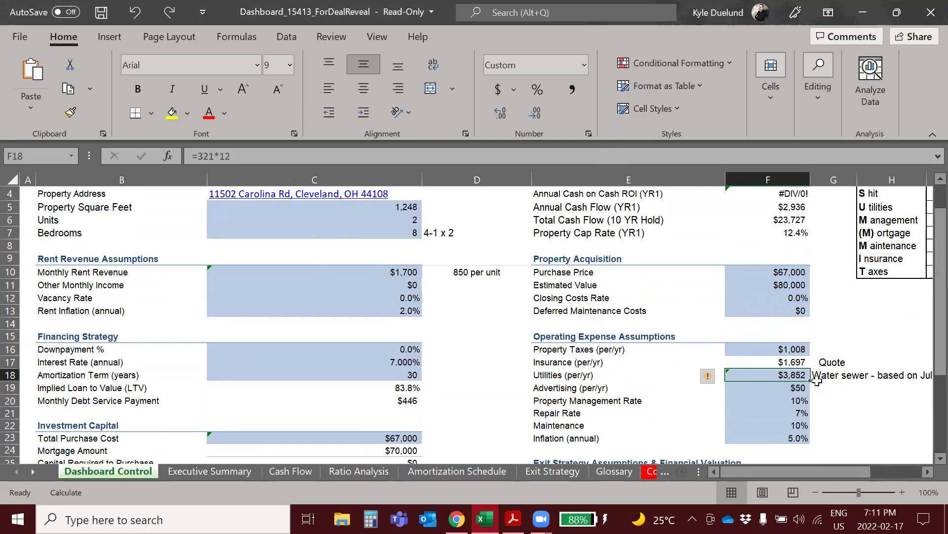
click(798, 391)
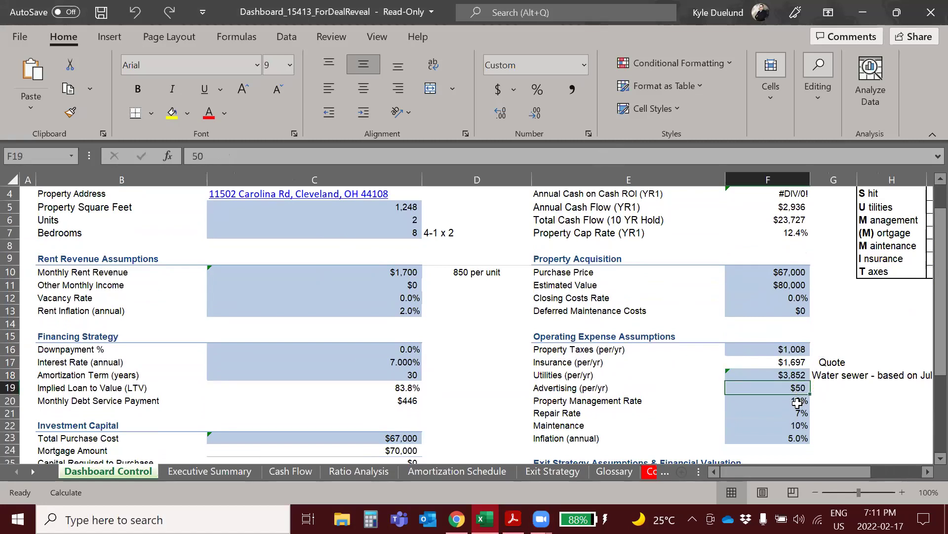
drag(798, 400, 796, 413)
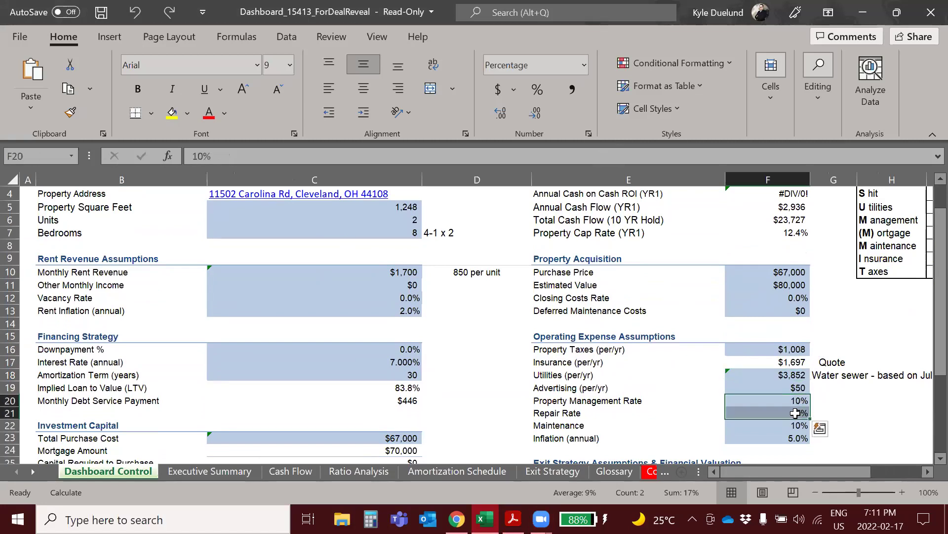
drag(790, 414, 784, 423)
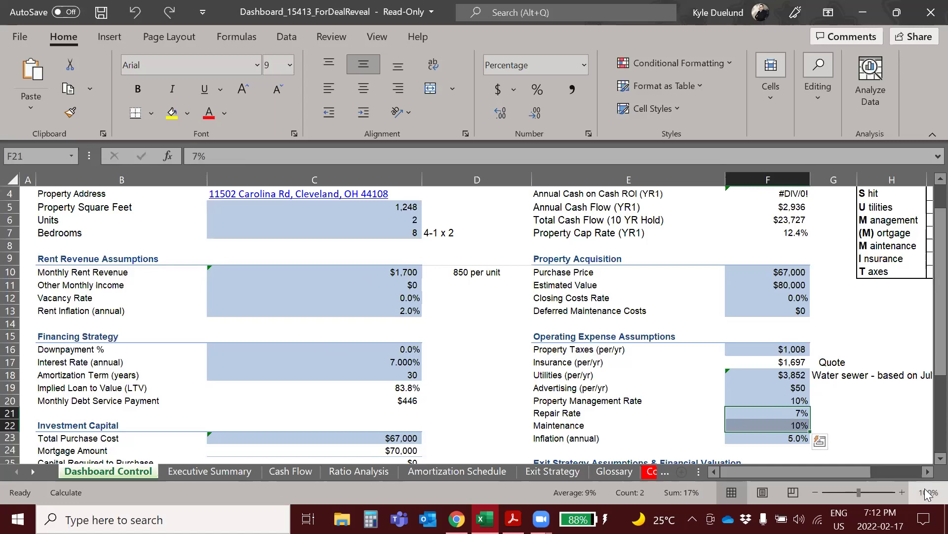
click(800, 237)
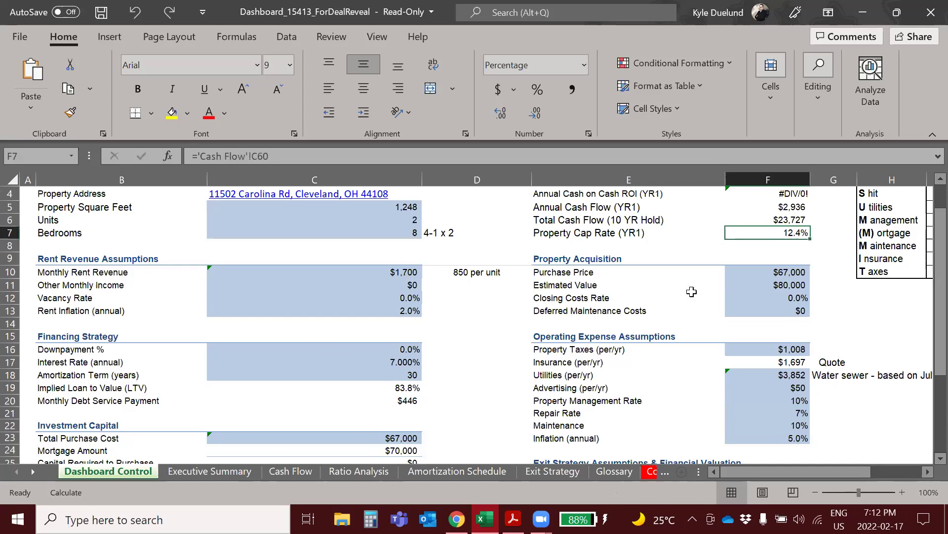
click(786, 362)
drag(786, 363, 787, 382)
Step: Check the monthly rent revenue on the dashboard together with the per-unit rent note beside it
drag(409, 273, 455, 273)
click(469, 307)
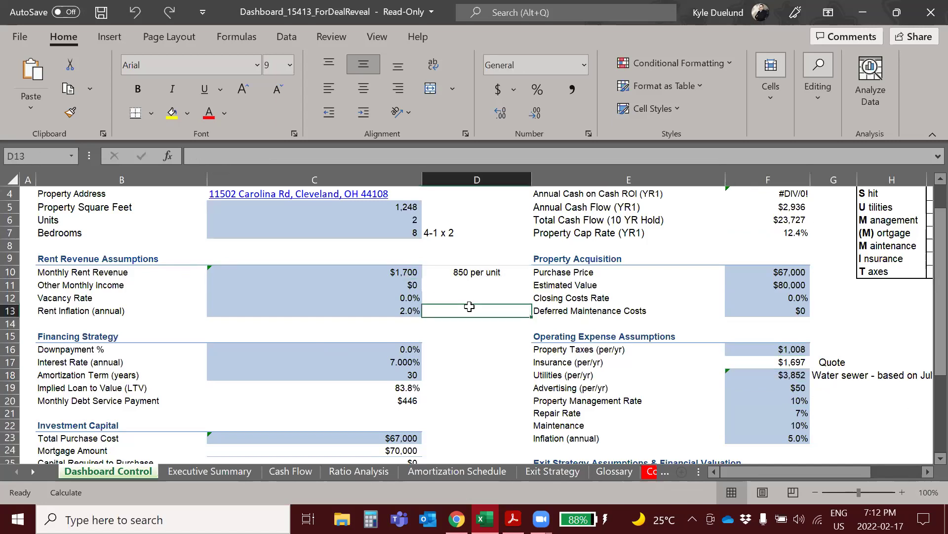
drag(398, 271, 454, 270)
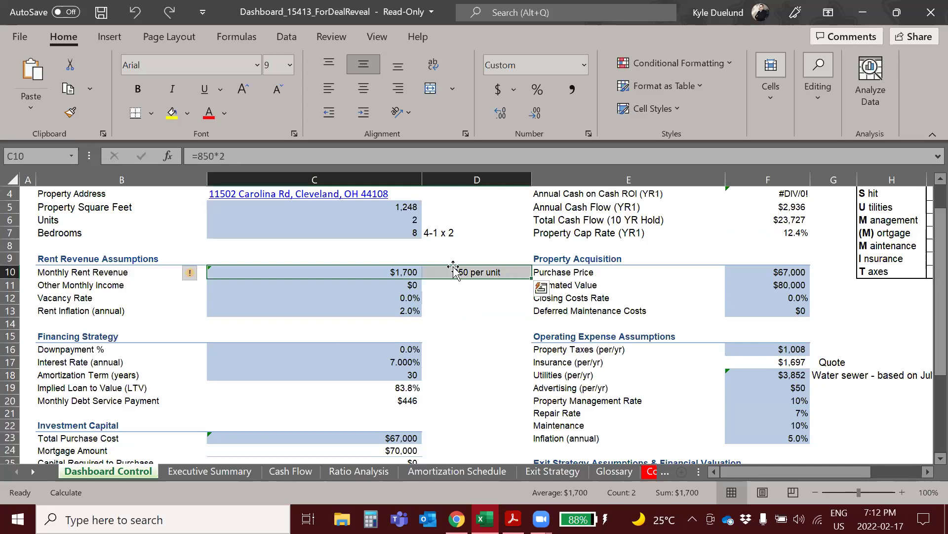
click(464, 294)
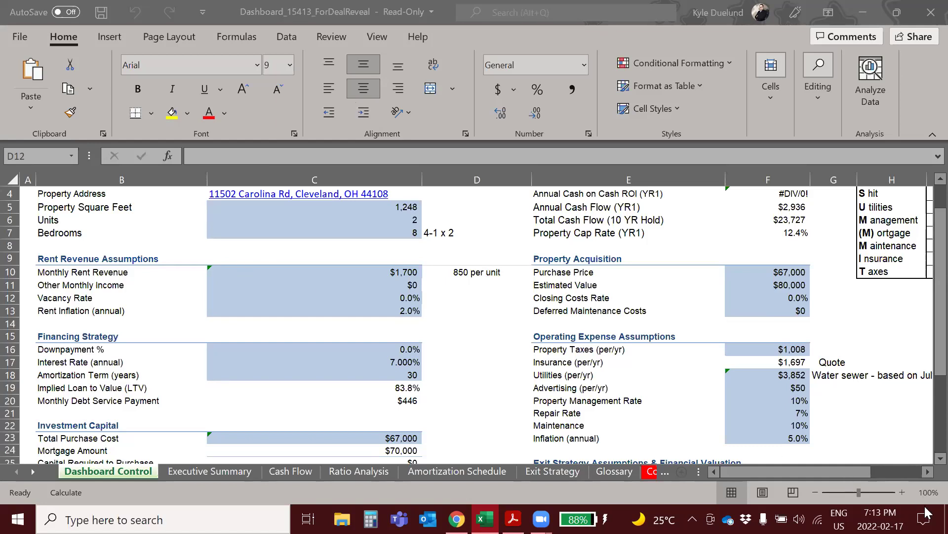
Step: Enlarge the dashboard view to 120% and review the rent, property acquisition and executive summary figures
click(902, 490)
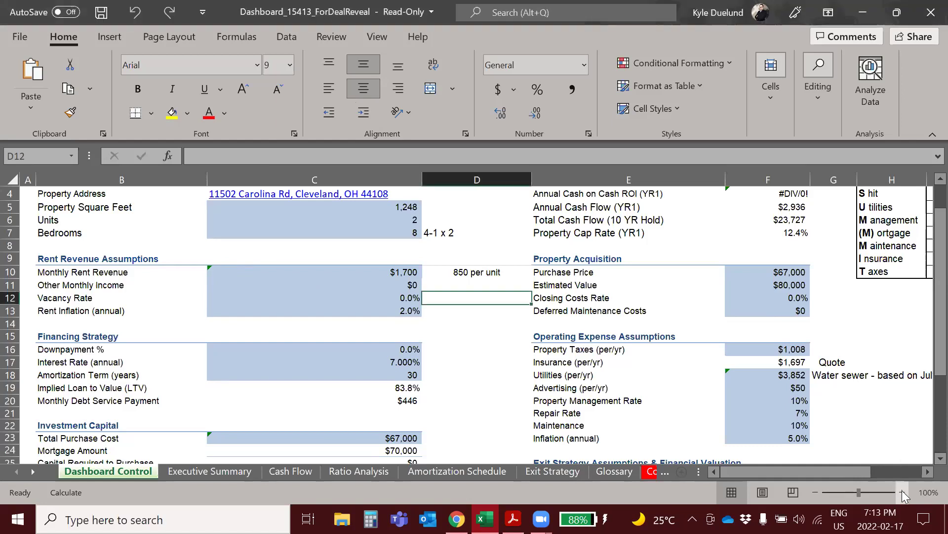
click(902, 490)
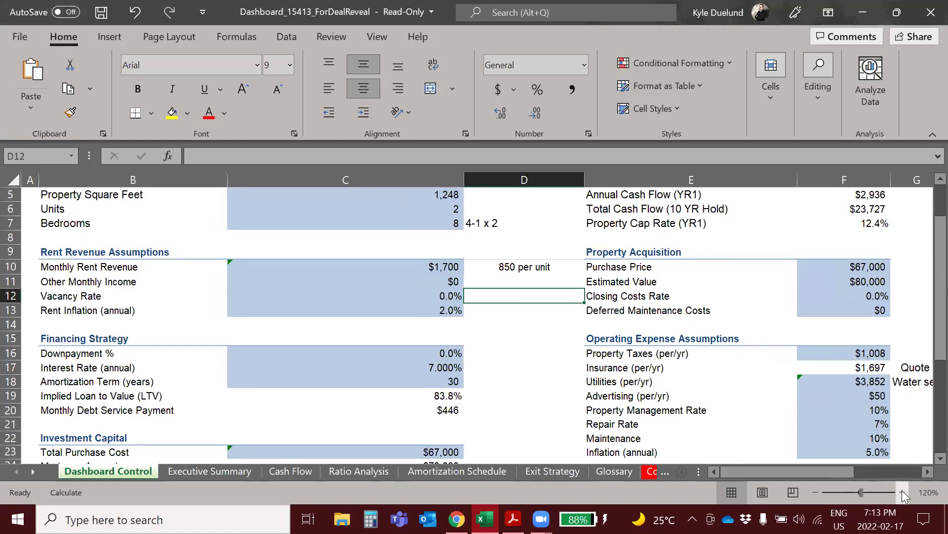
click(902, 490)
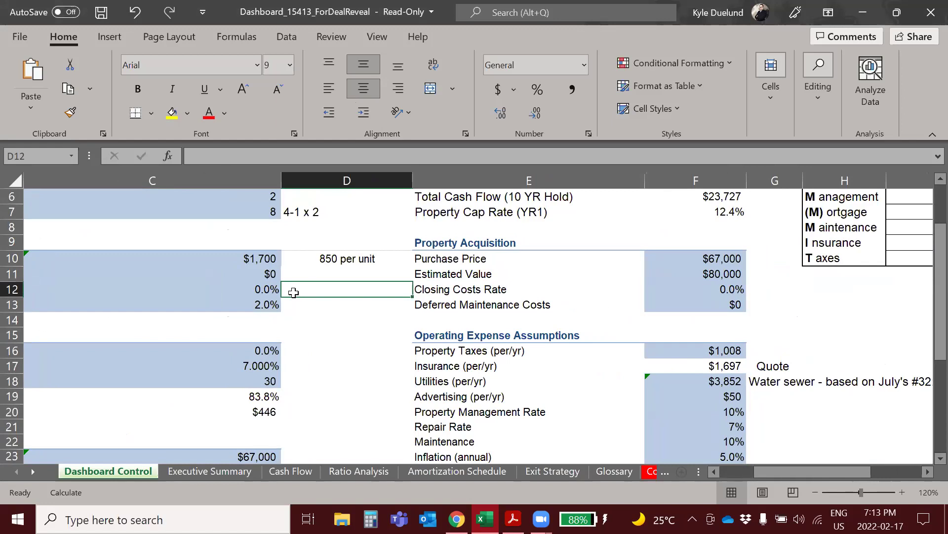
scroll(294, 293, left, 2)
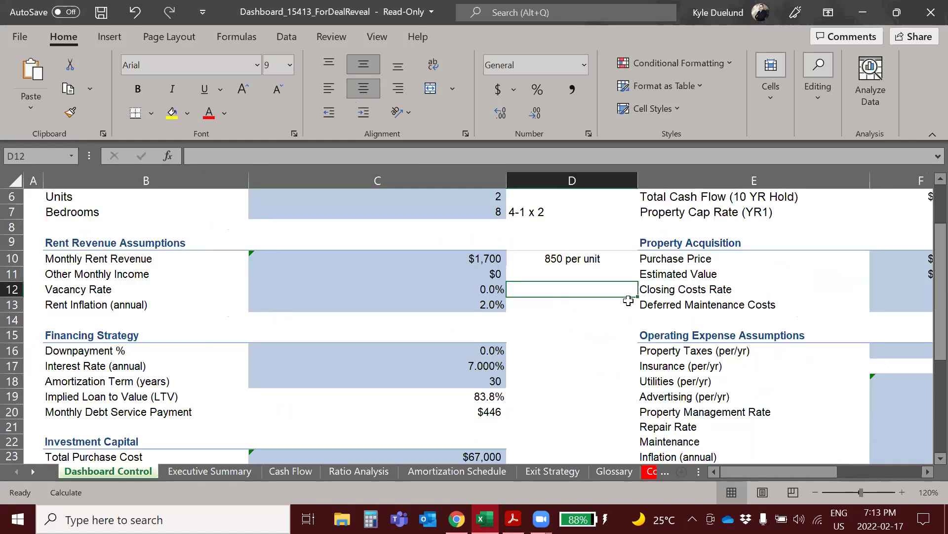
scroll(666, 292, right, 2)
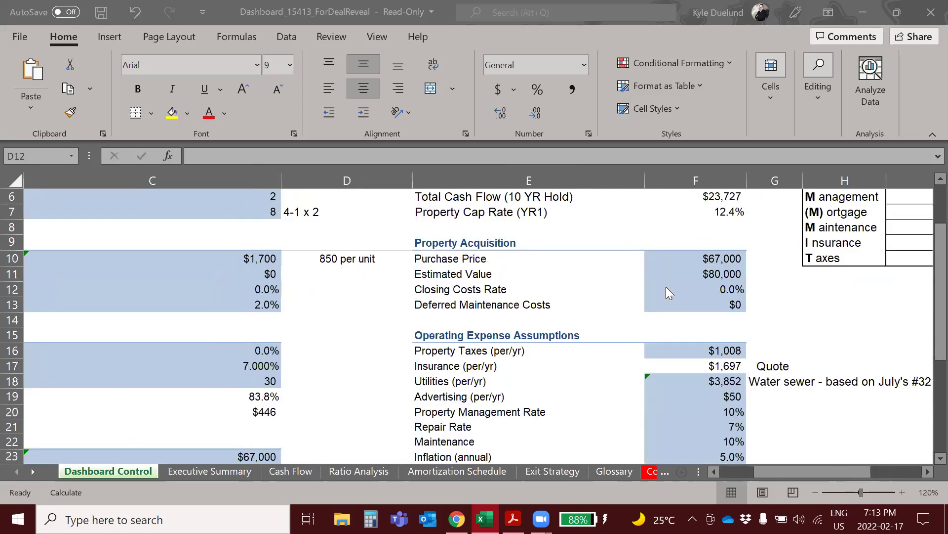
scroll(667, 292, up, 1)
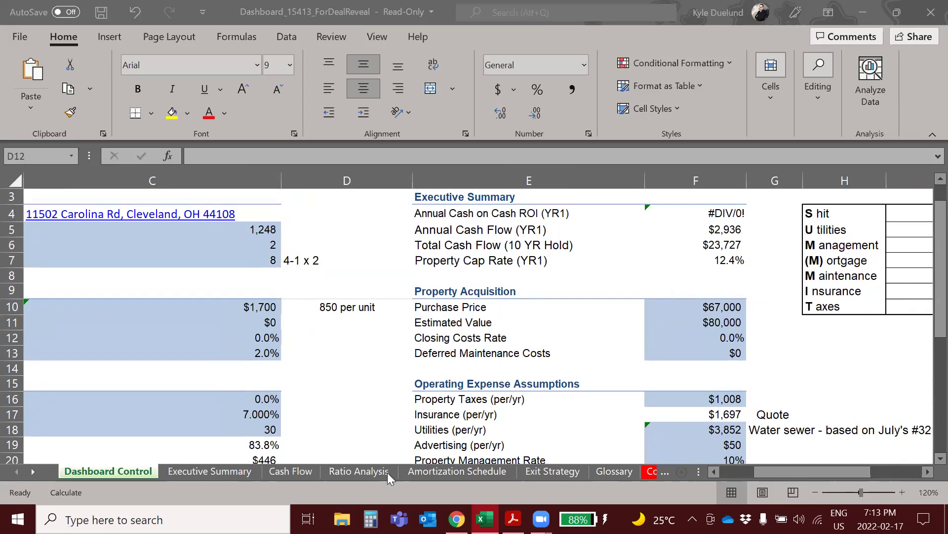
Step: Switch to Chrome and examine the average, median and percentile rents for the property on Rentometer
click(456, 519)
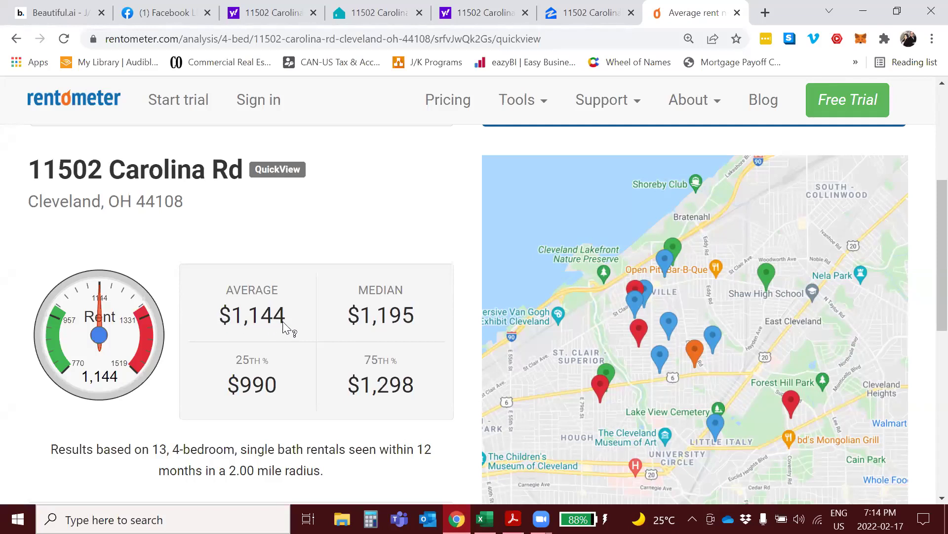
mouse_move(402, 330)
mouse_move(415, 390)
mouse_move(244, 327)
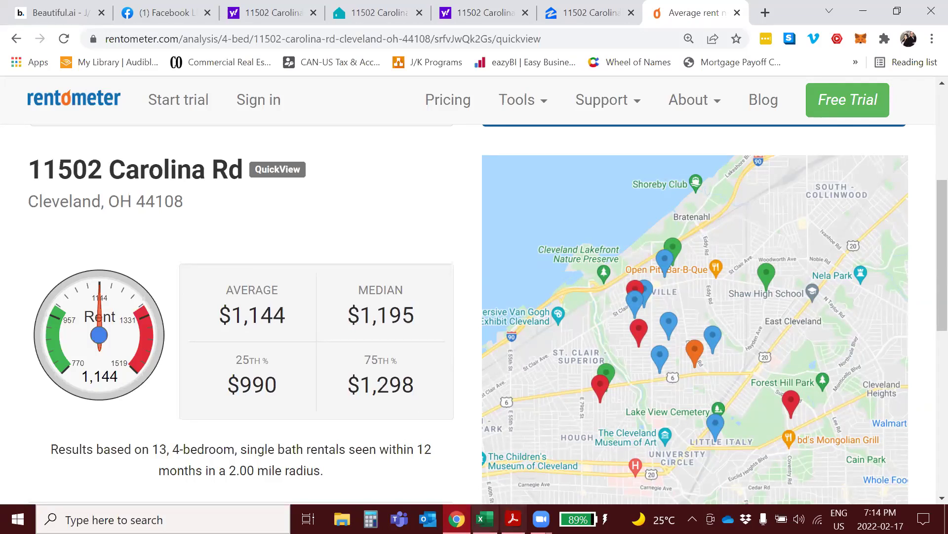
Step: Return to the Excel dashboard and view its property information and executive summary at 110% zoom
click(484, 518)
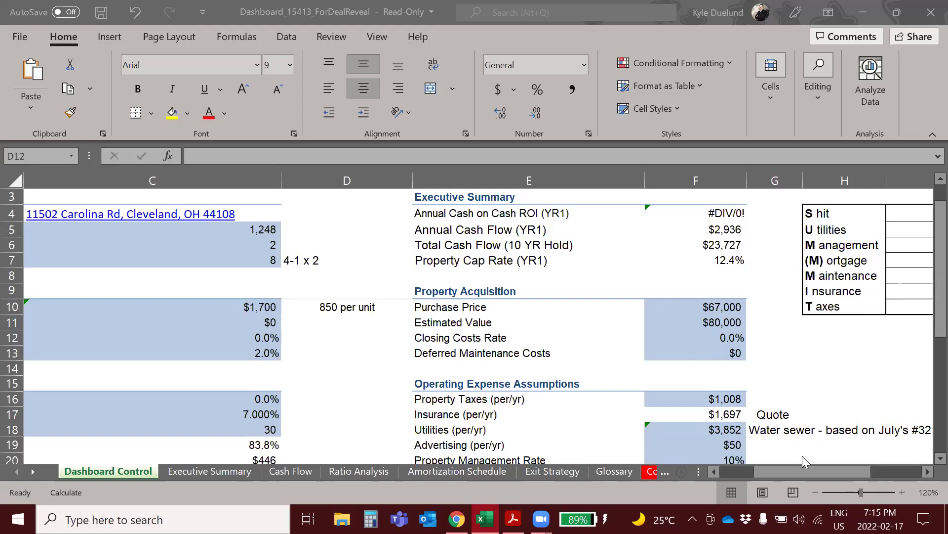
click(805, 474)
drag(796, 469, 780, 472)
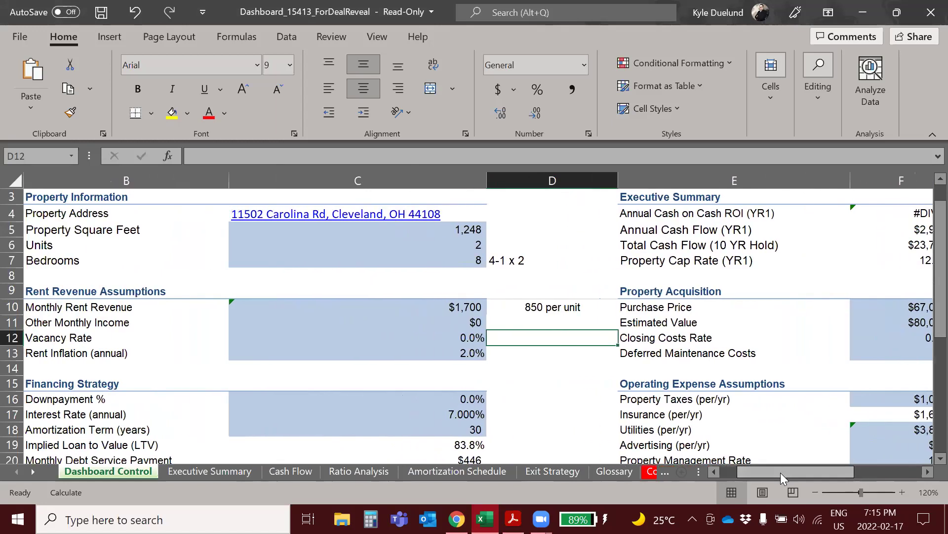
click(815, 492)
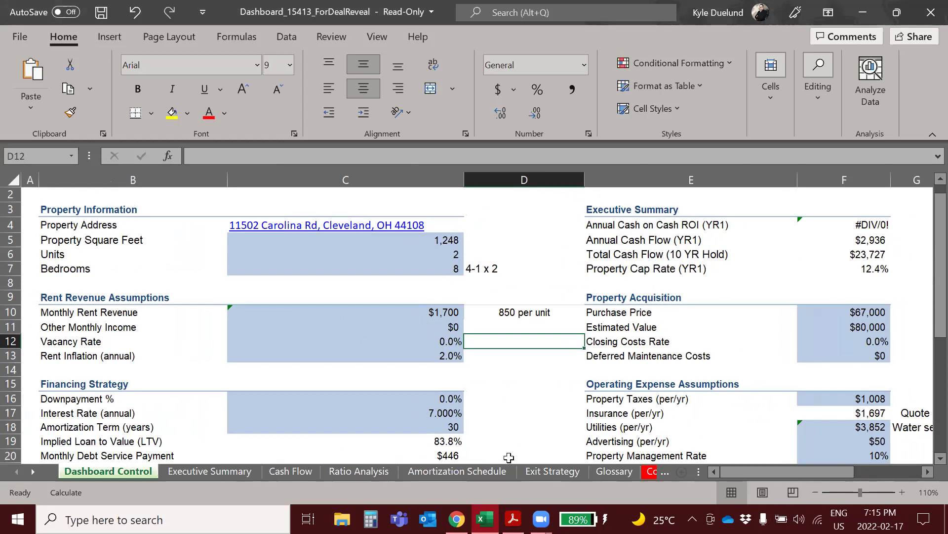
Step: Check the property's photo and price estimate on its Trulia listing in Chrome, and return to the Excel workbook
click(456, 519)
click(358, 7)
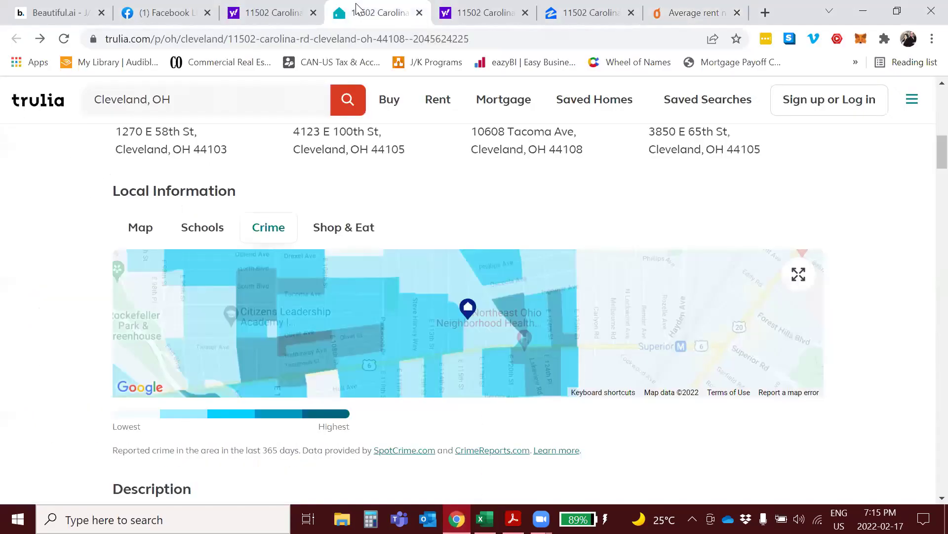
click(281, 8)
click(358, 7)
scroll(417, 275, up, 10)
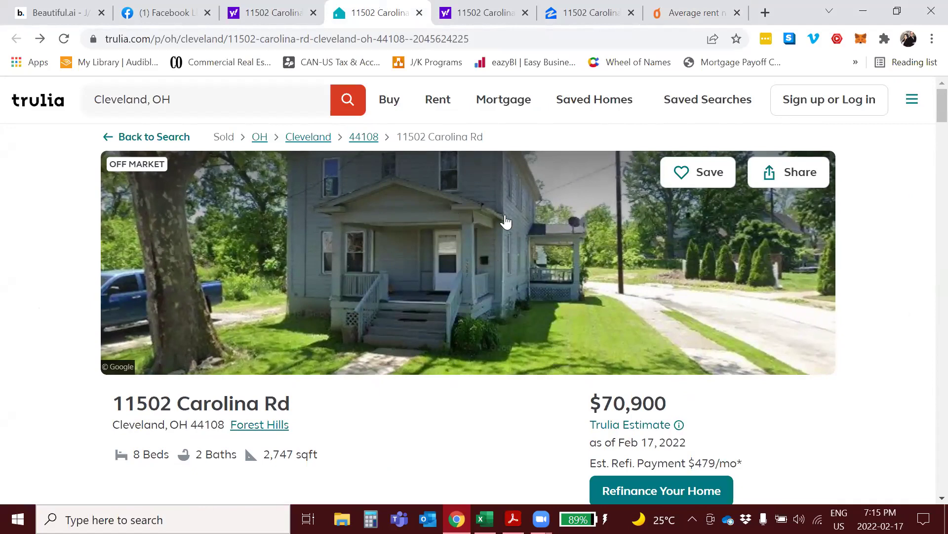
click(484, 519)
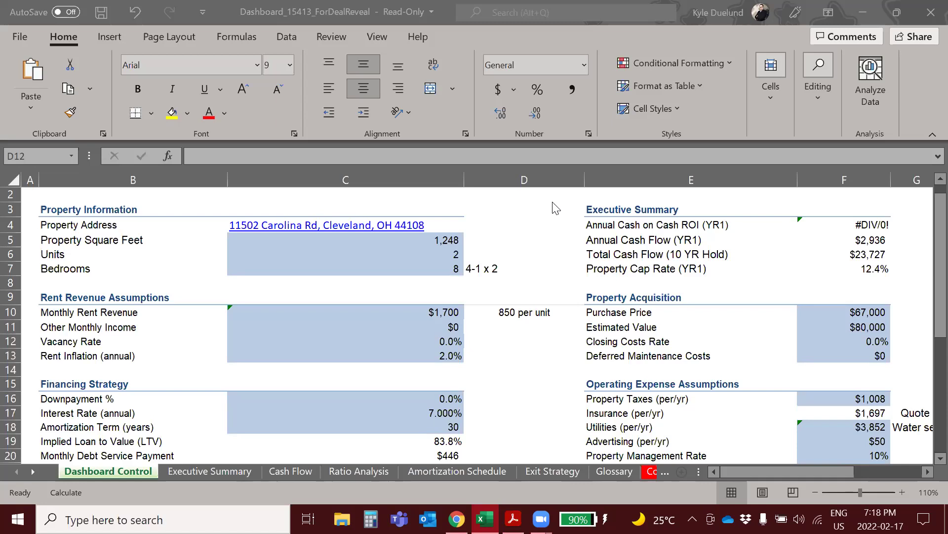
click(371, 519)
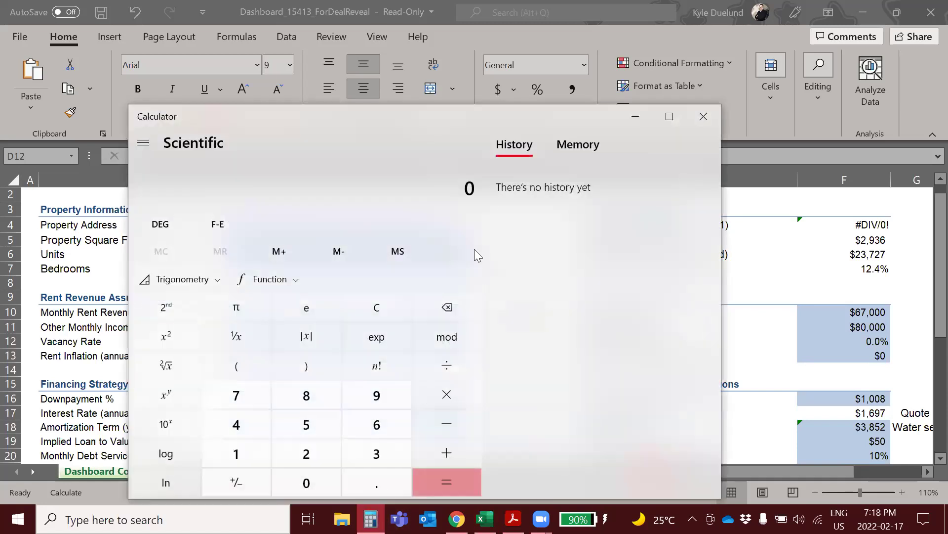
text(1200)
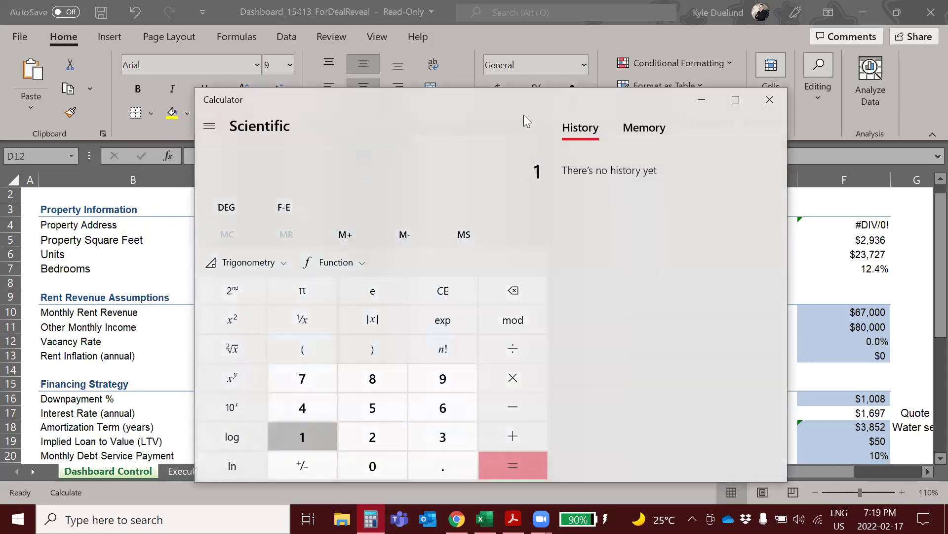
key(BackSpace)
key(BackSpace)
key(BackSpace)
key(BackSpace)
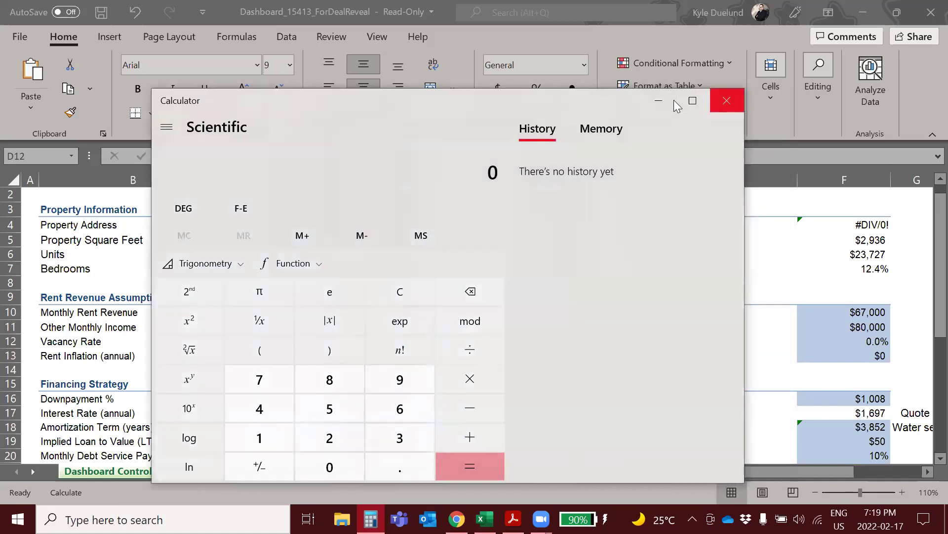
click(726, 99)
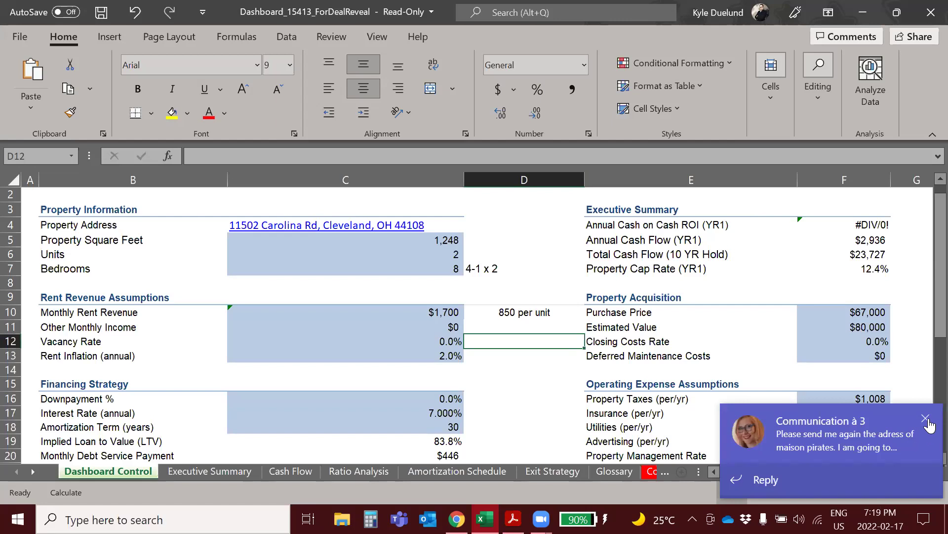
Step: Dismiss the chat notification and add 67000 and 40000 in Calculator
click(926, 419)
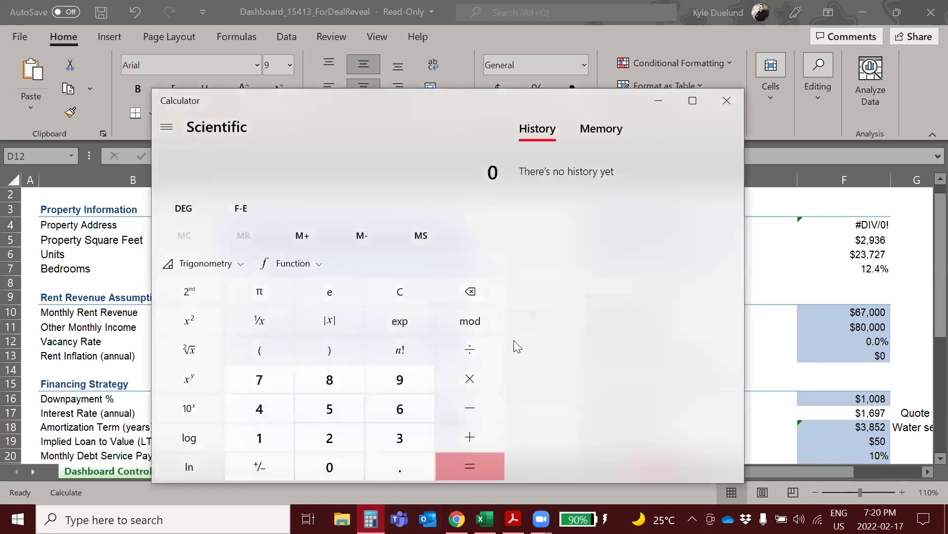
text(67000 )
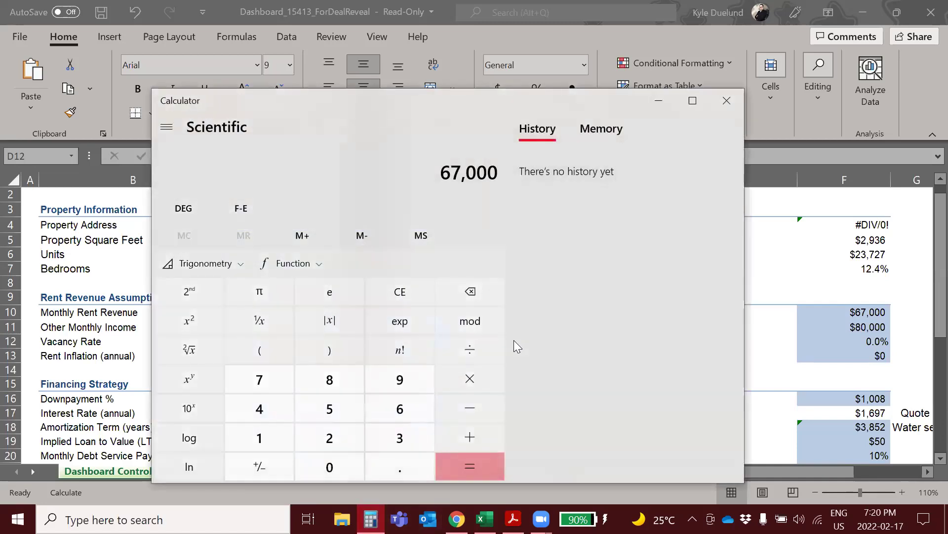
text(+ 40000)
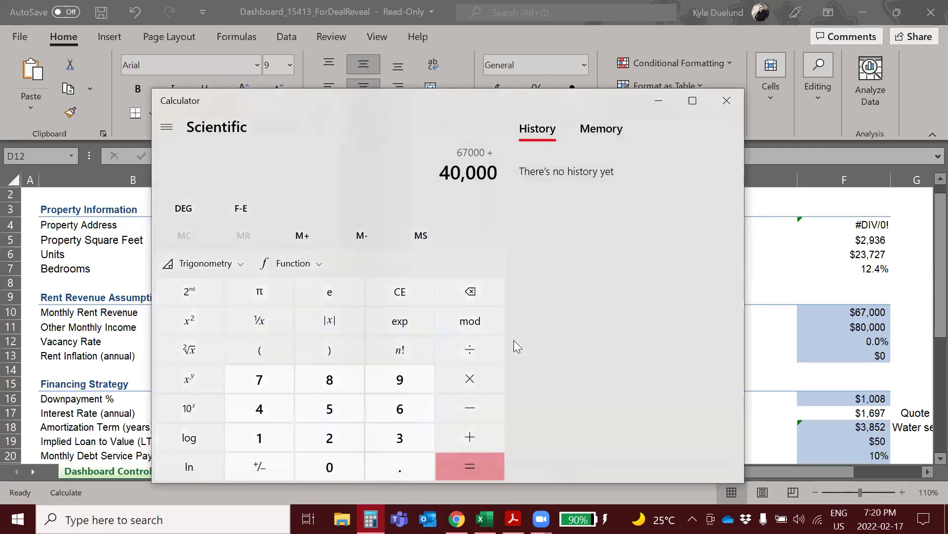
key(Return)
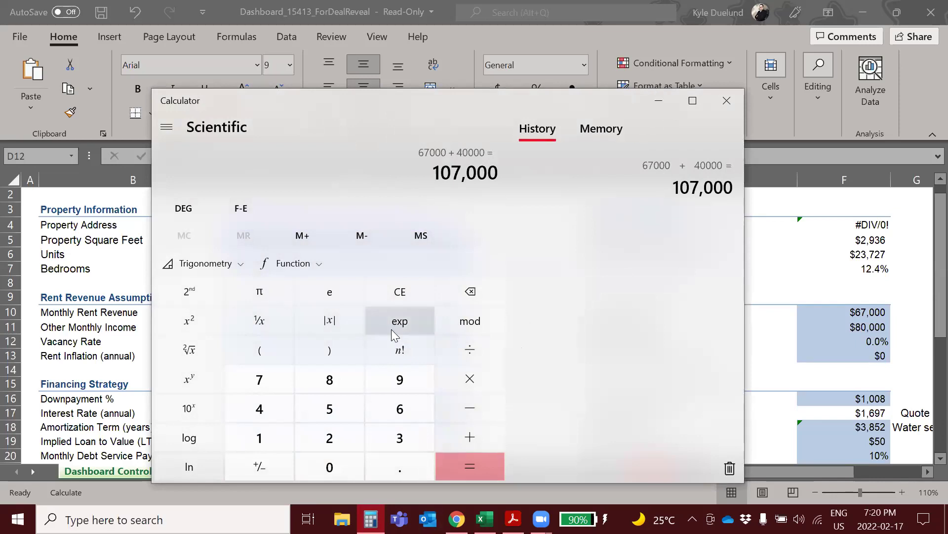
text(1400)
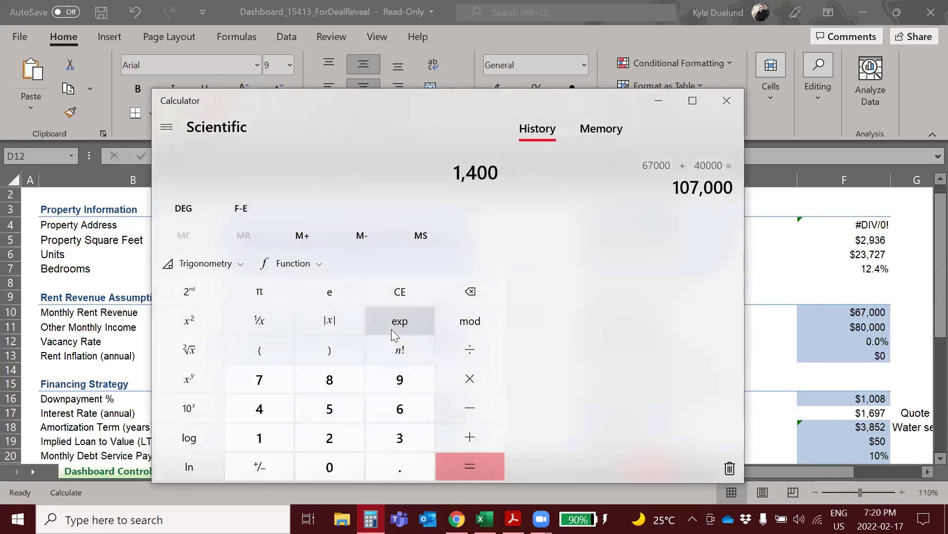
text(*2)
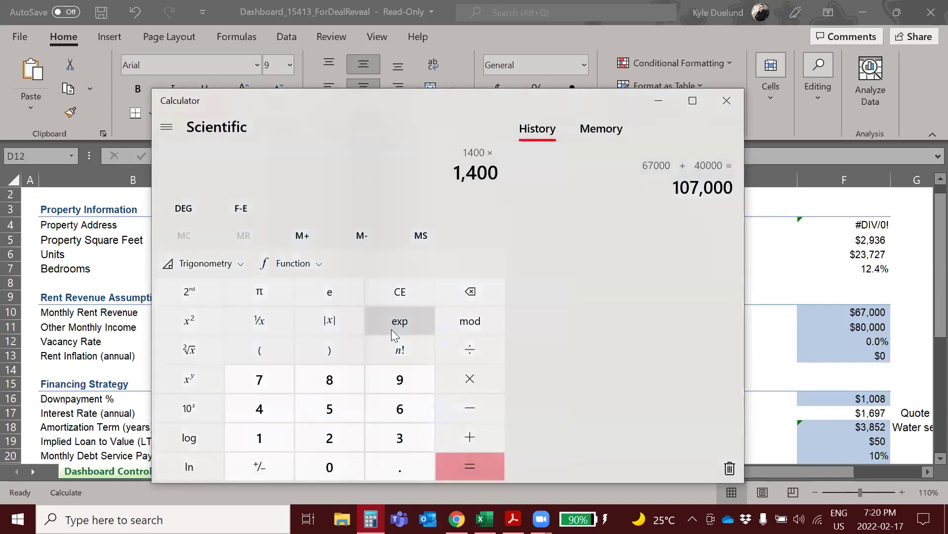
key(BackSpace)
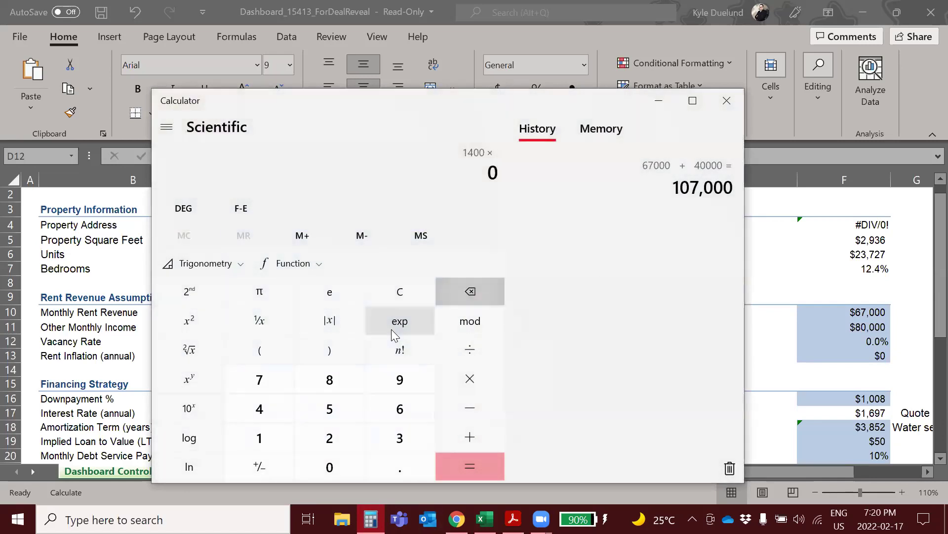
click(415, 303)
Step: Calculate the annual rent for the duplex as 1300 times 2 units times 12 months
text(13)
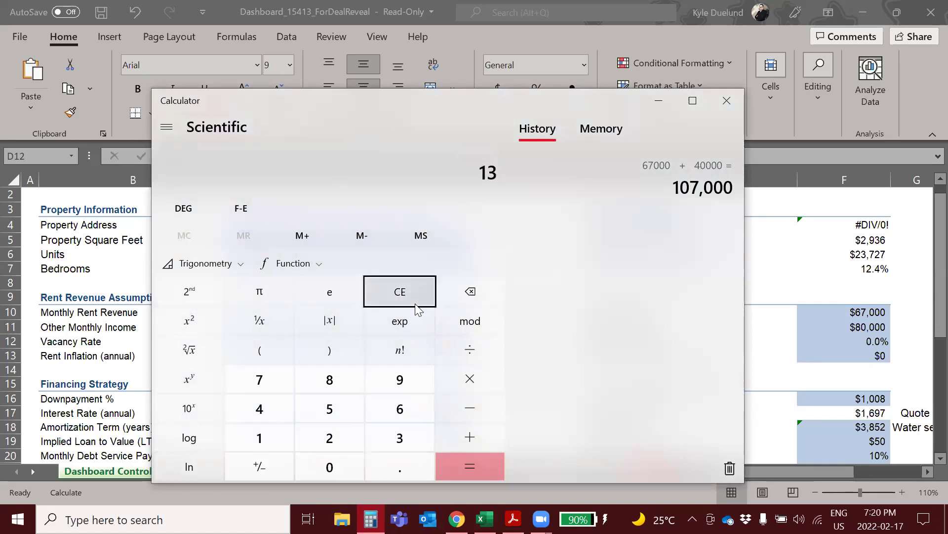
text(00*2)
key(Return)
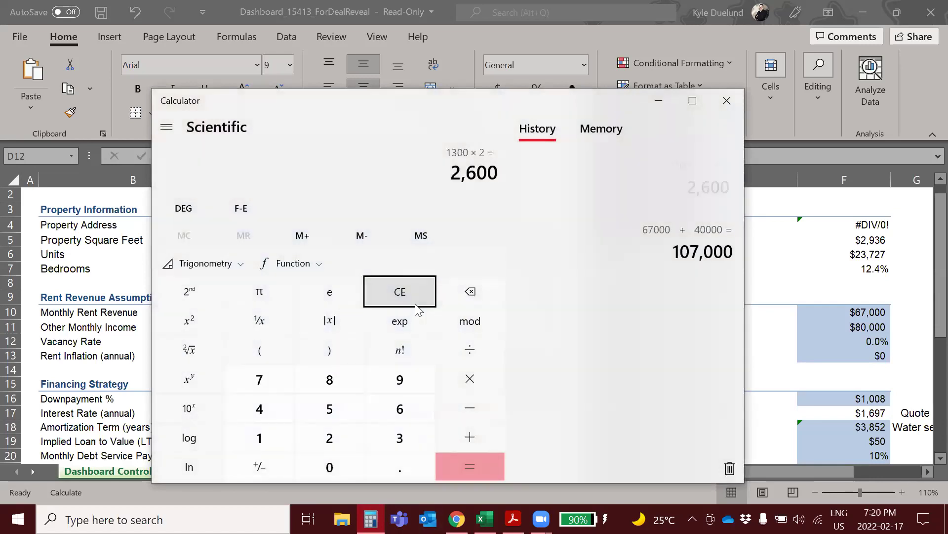
text(*12)
key(Return)
Step: Multiply the annual rent by 0.6, divide it by the 107000 total cost, and close Calculator to return to the Excel dashboard
key(asterisk)
key(6)
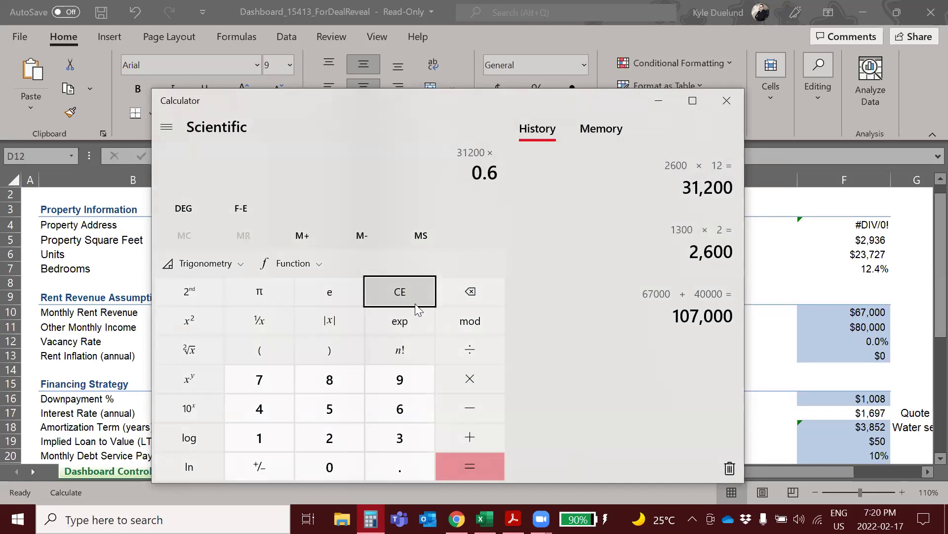
key(Return)
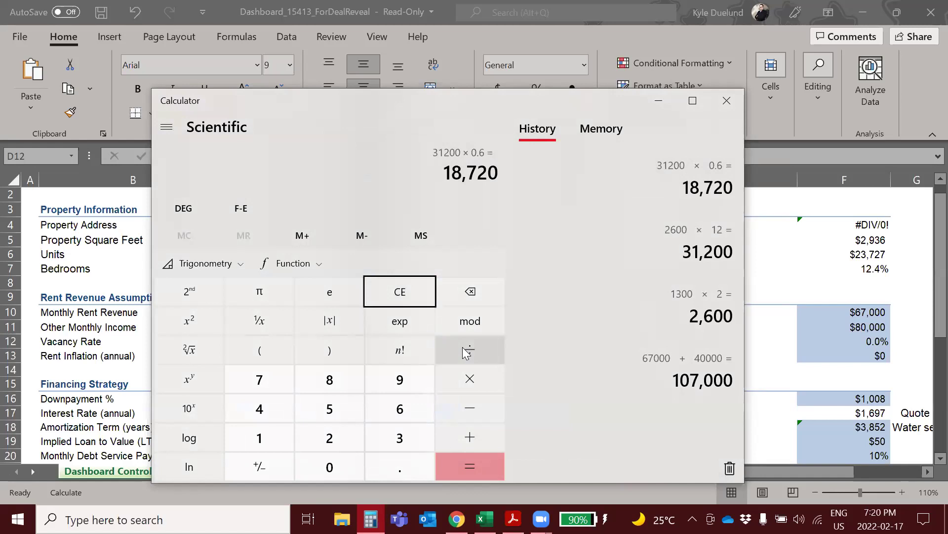
click(466, 352)
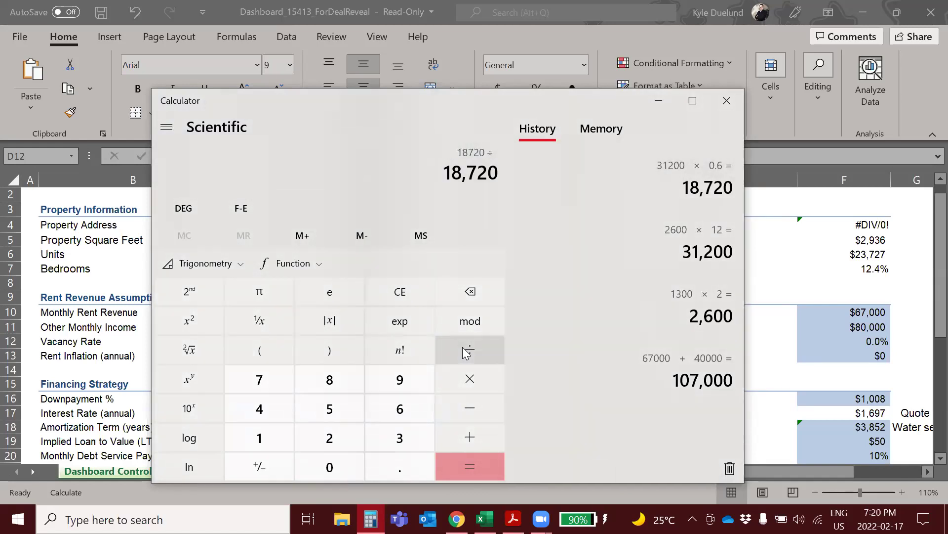
text(107000)
key(Return)
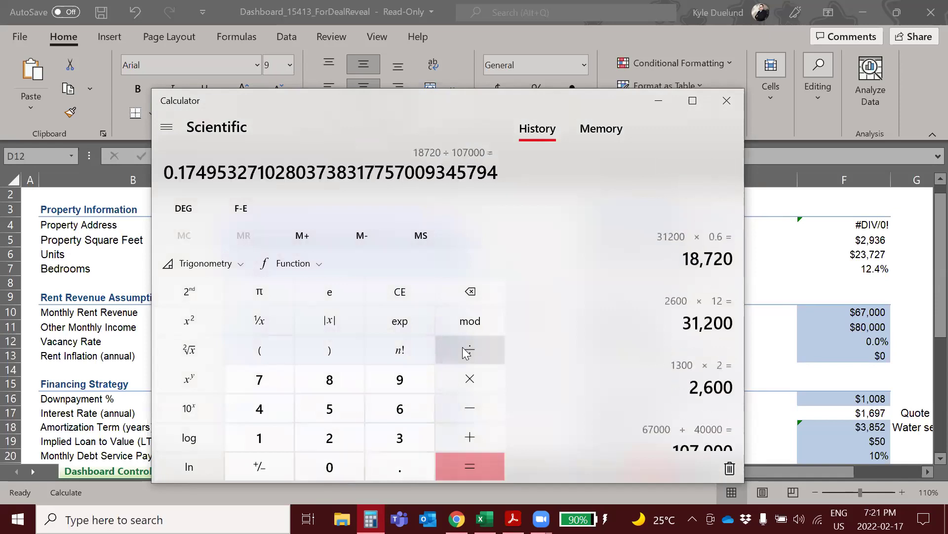
drag(165, 173, 501, 192)
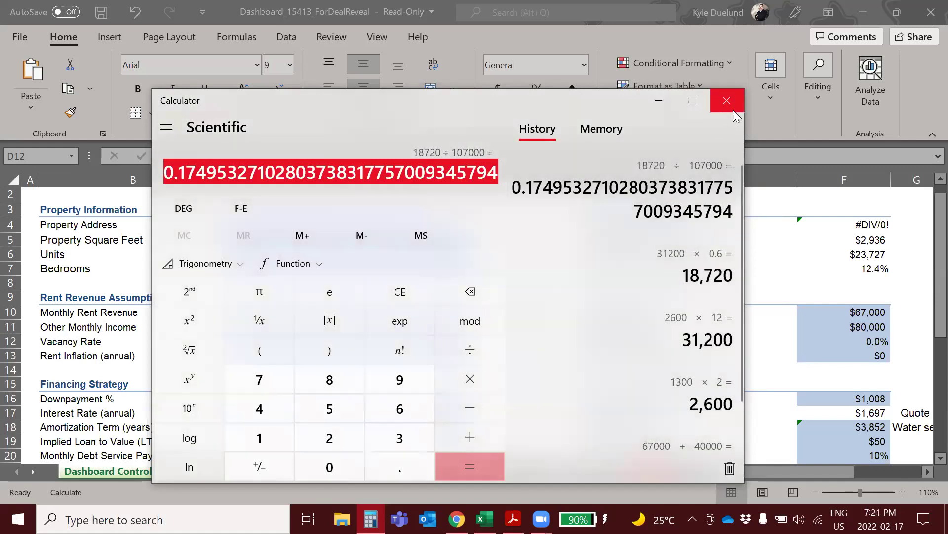
click(731, 107)
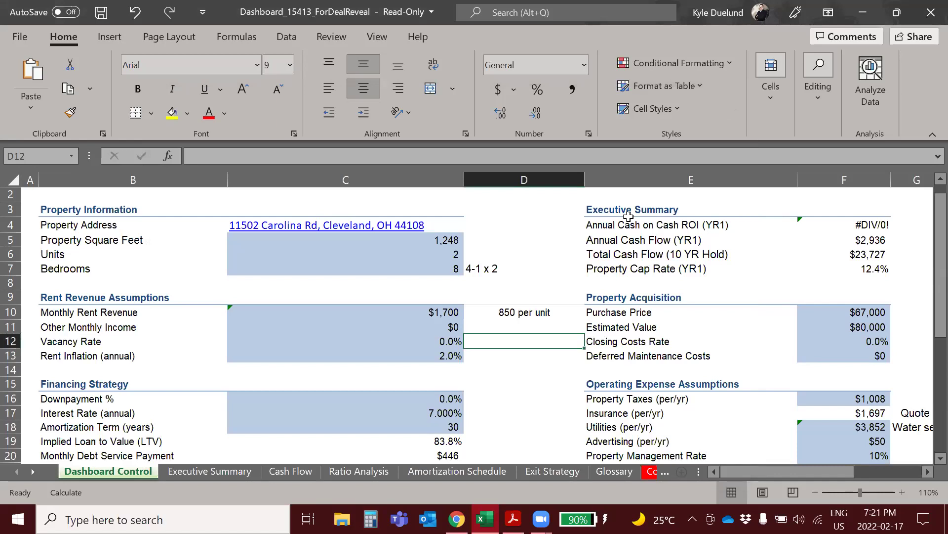